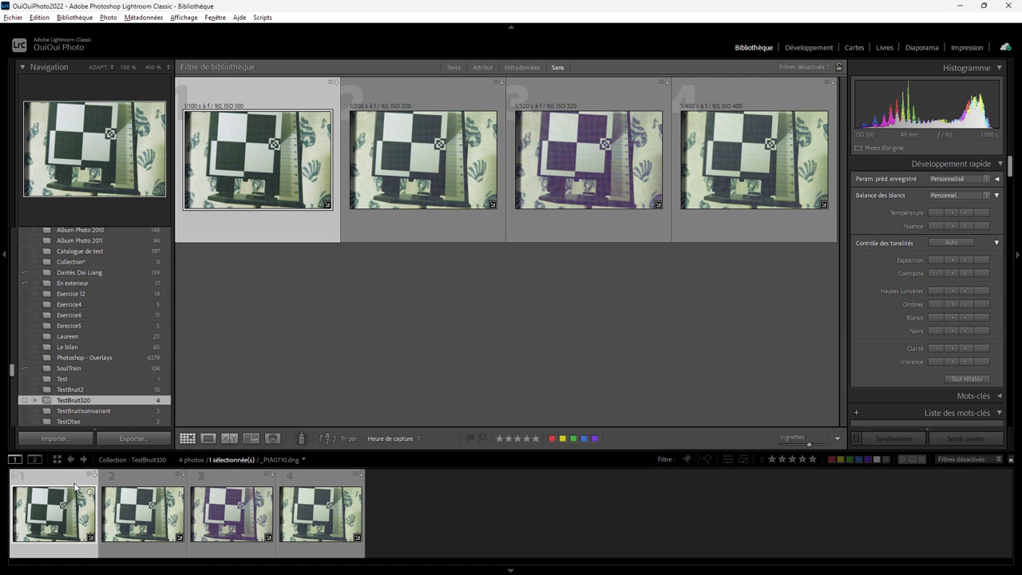
Step: Add the ISO 200 shot to the ISO 100 selection and compare both side by side at 100%
left_click(137, 484, "ctrl")
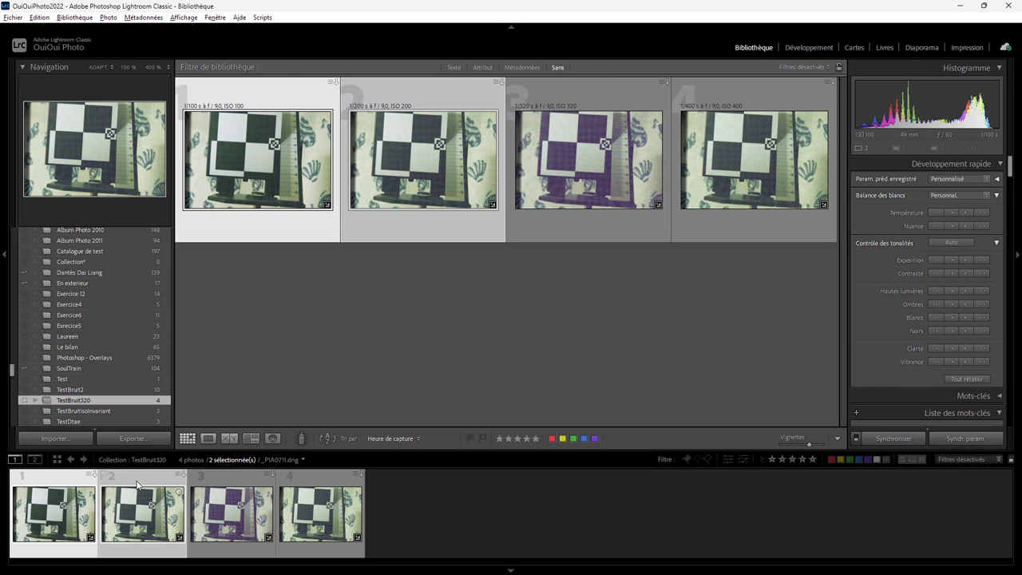
left_click(229, 439)
left_click(128, 67)
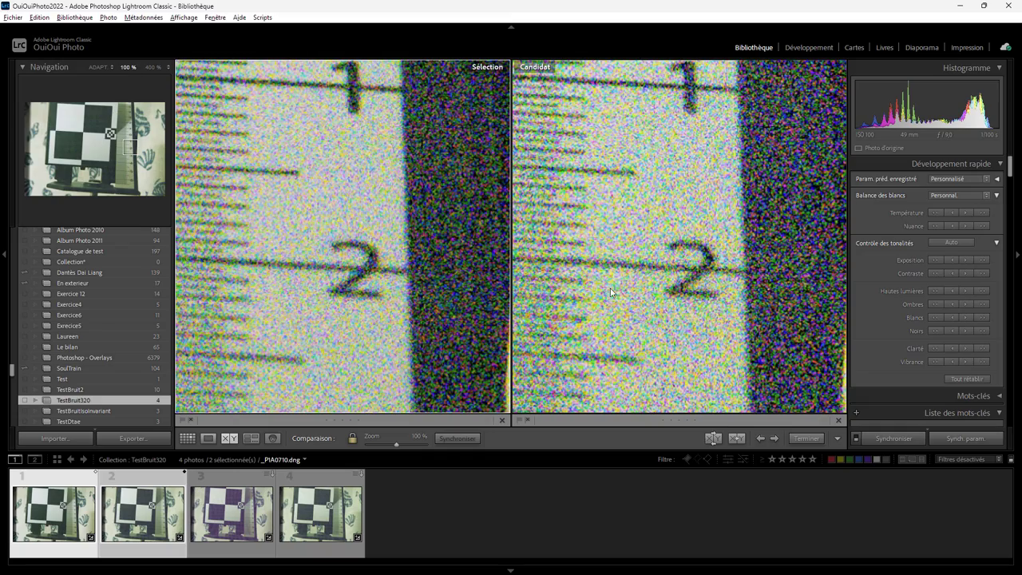
Step: Pan both panes over the ruler's 0–2 marks, then advance the candidate to the ISO 320 shot
left_click_drag(450, 148, 472, 376)
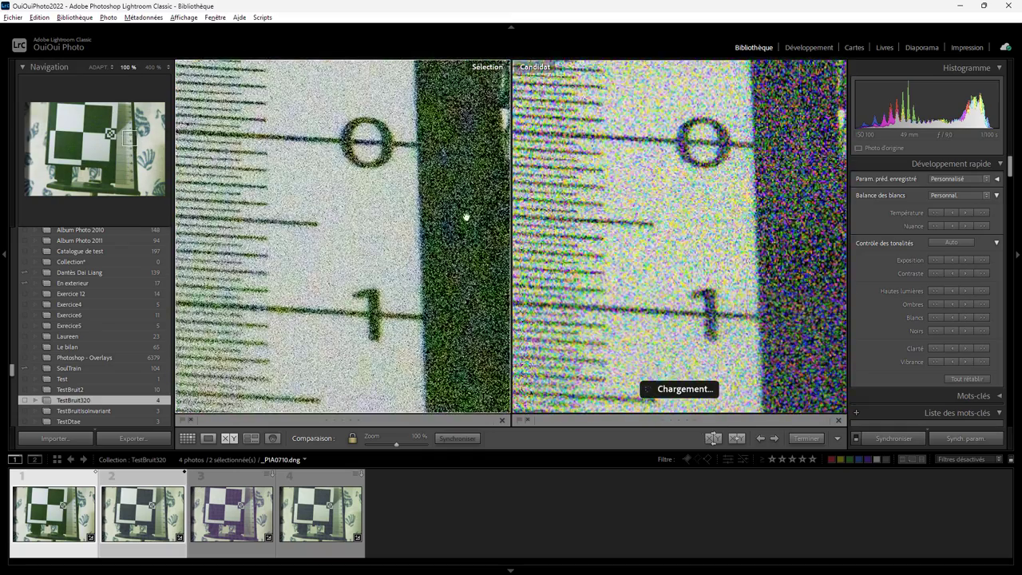
left_click_drag(466, 201, 369, 292)
mouse_move(396, 237)
left_mouse_down()
mouse_move(445, 309)
mouse_move(404, 279)
left_mouse_up()
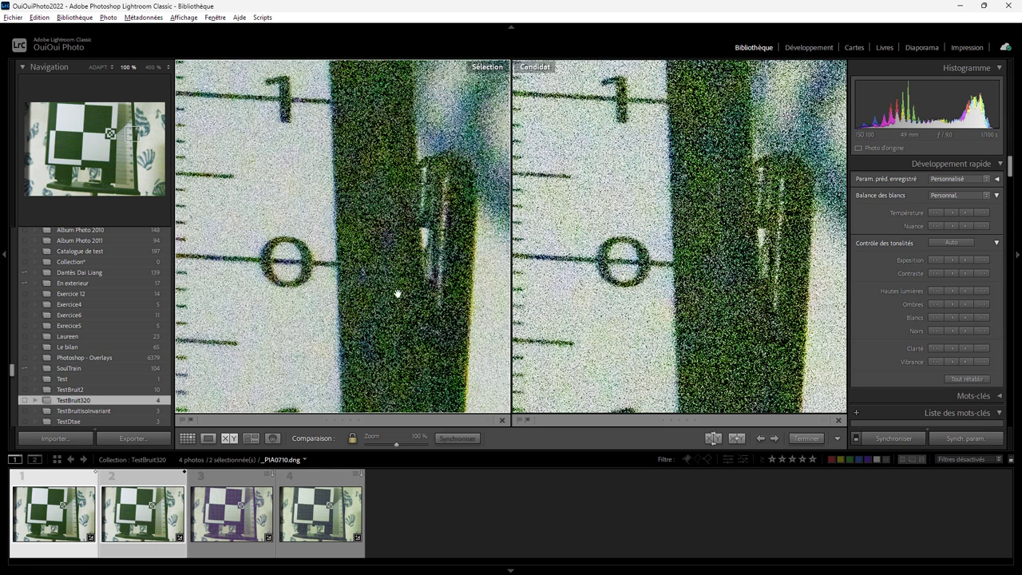
mouse_move(394, 290)
left_mouse_down()
mouse_move(395, 314)
mouse_move(326, 187)
left_mouse_up()
left_click_drag(339, 295, 391, 200)
left_click_drag(388, 303, 381, 256)
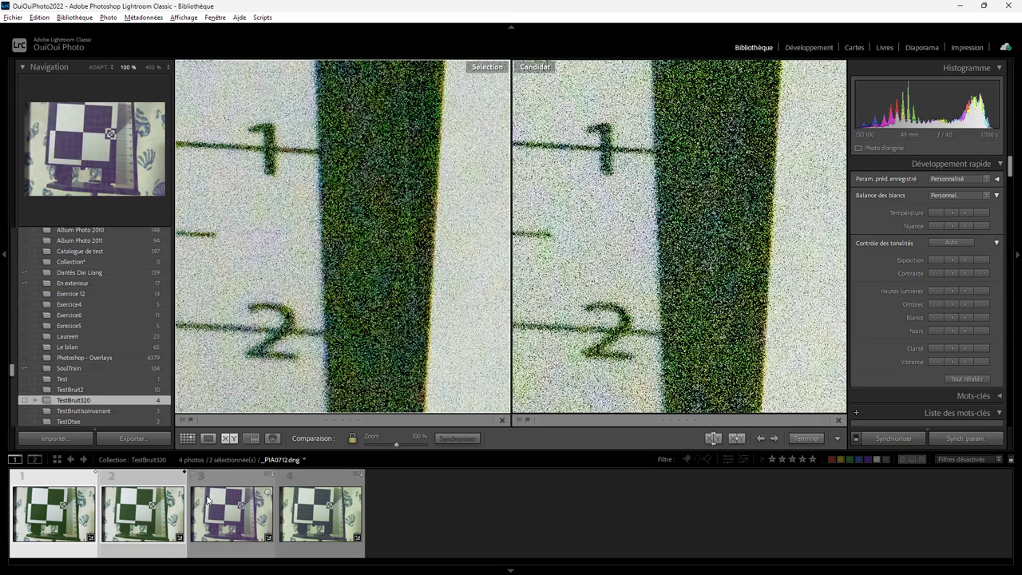
key("Up")
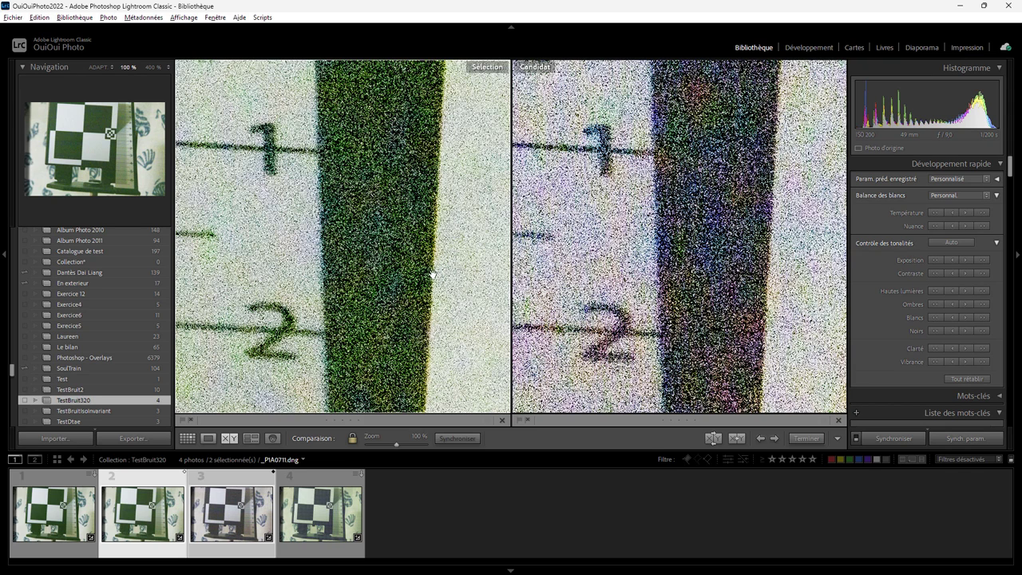
Step: Pan both views across to the edge of the dark green band
left_click_drag(427, 261, 432, 254)
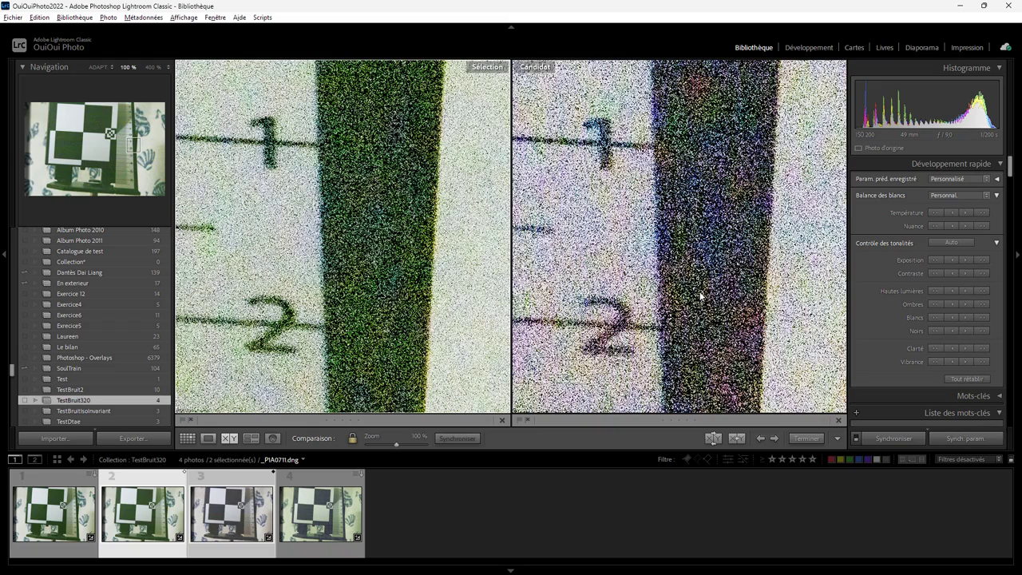
left_click_drag(734, 261, 587, 263)
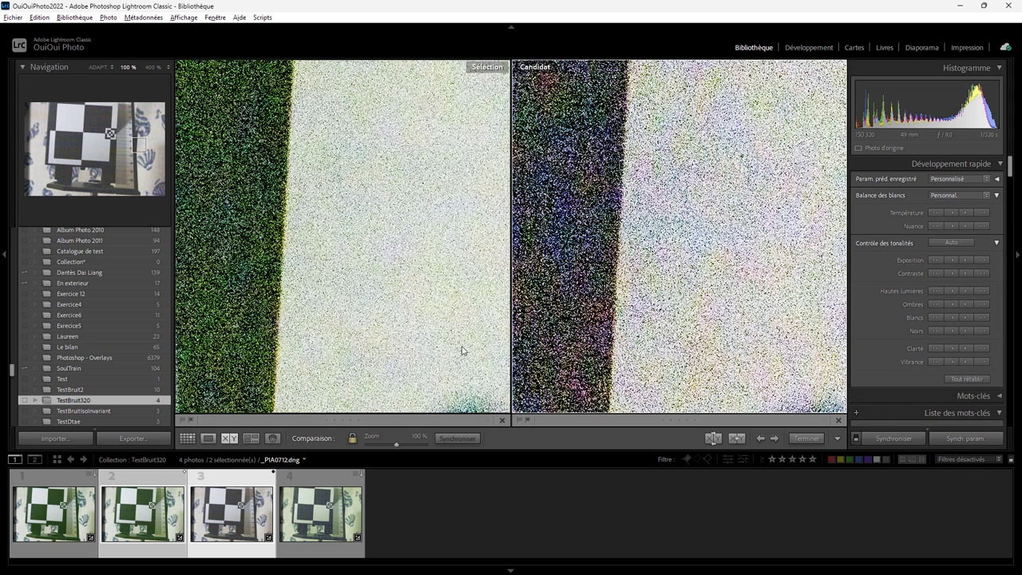
Step: Pair the ISO 320 shot with the ISO 400 shot, toggling which one is active
left_click(243, 483)
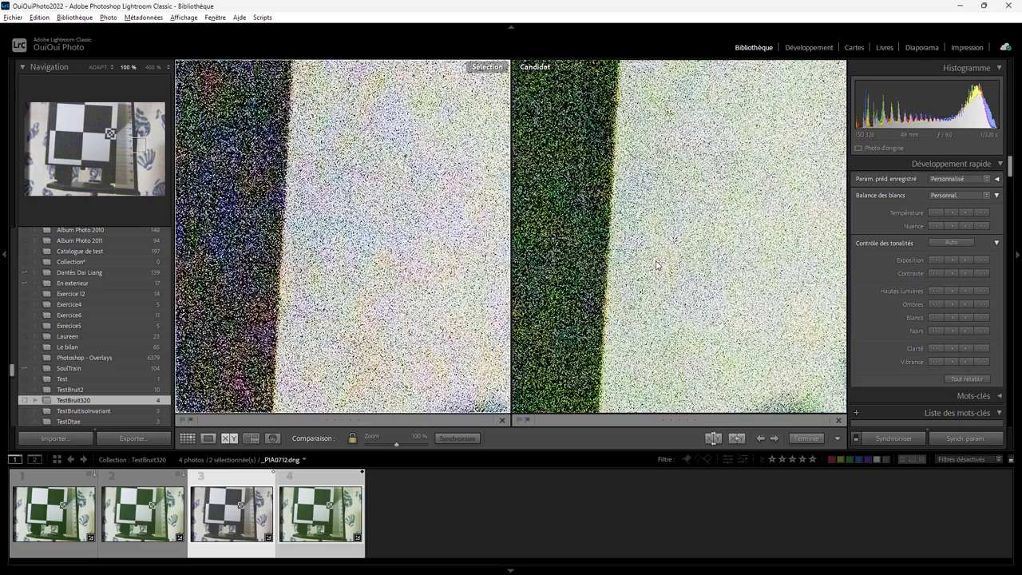
scroll(663, 263, "down", 3)
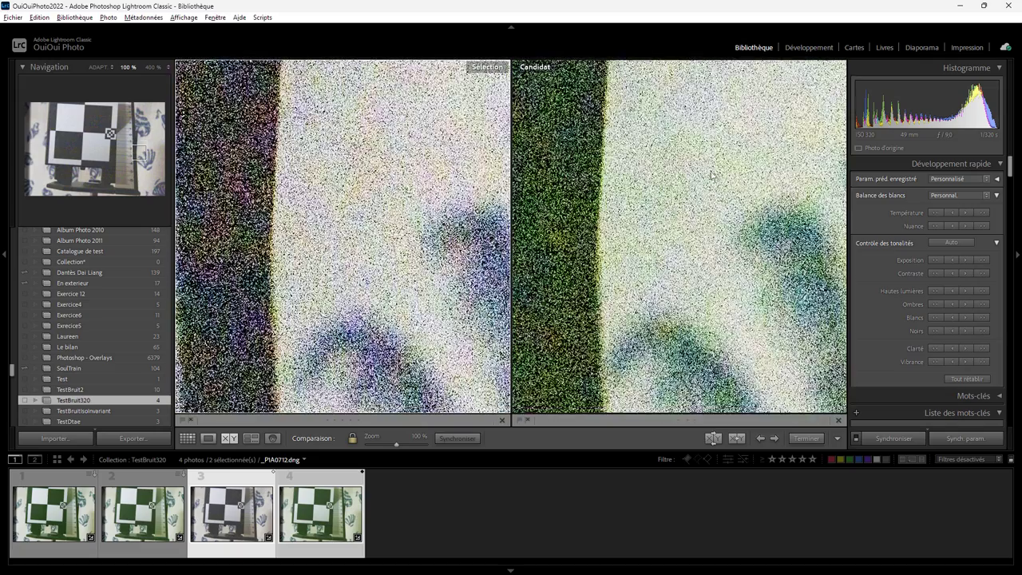
left_click(711, 174)
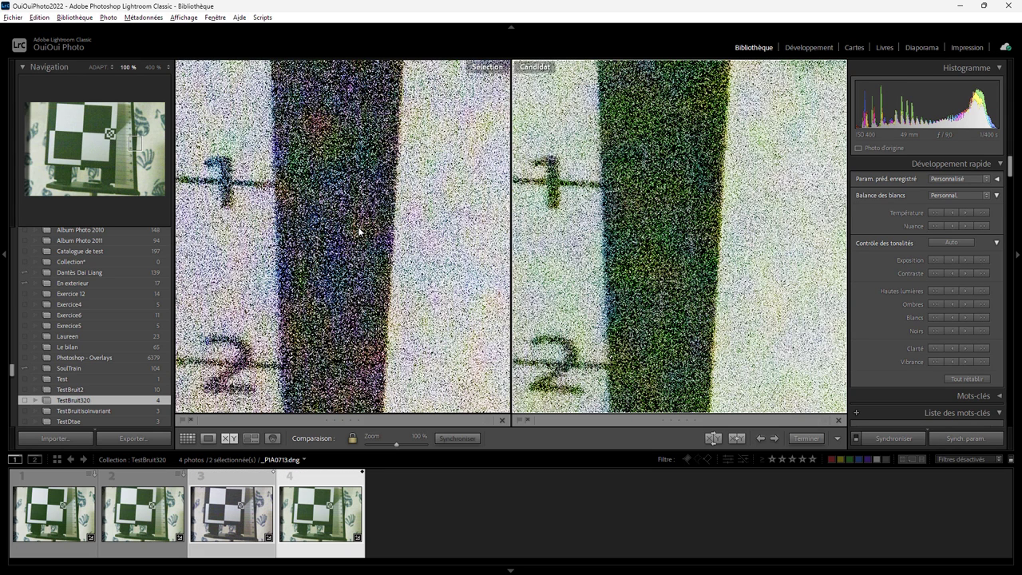
key("Left")
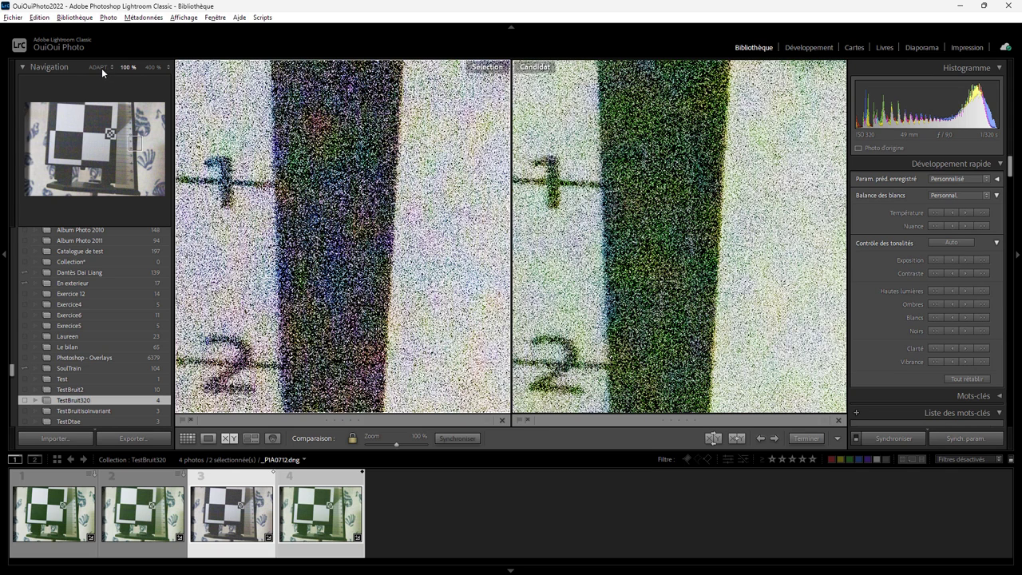
Step: Choose 50% in the Navigator zoom list so both shots show ruler marks 0 to 3
left_click(169, 70)
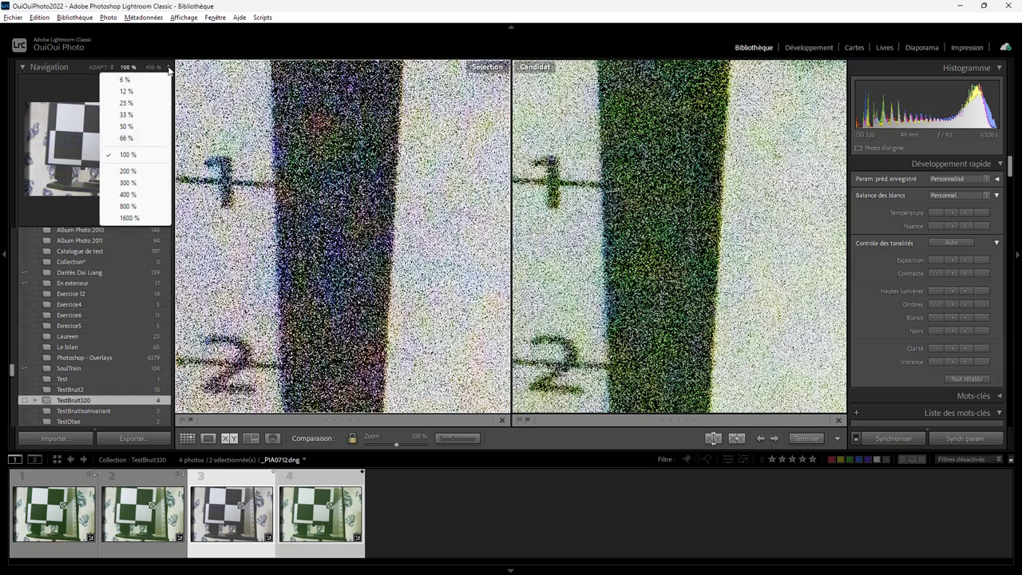
left_click(133, 127)
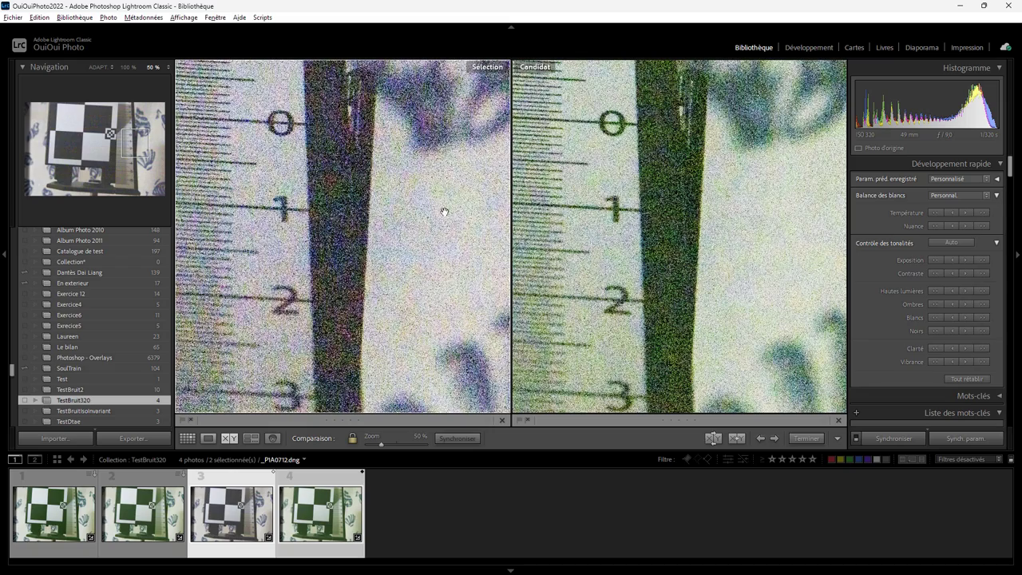
Step: Pan both Compare panes to frame ruler marks 0 to 3
left_click_drag(434, 221, 424, 304)
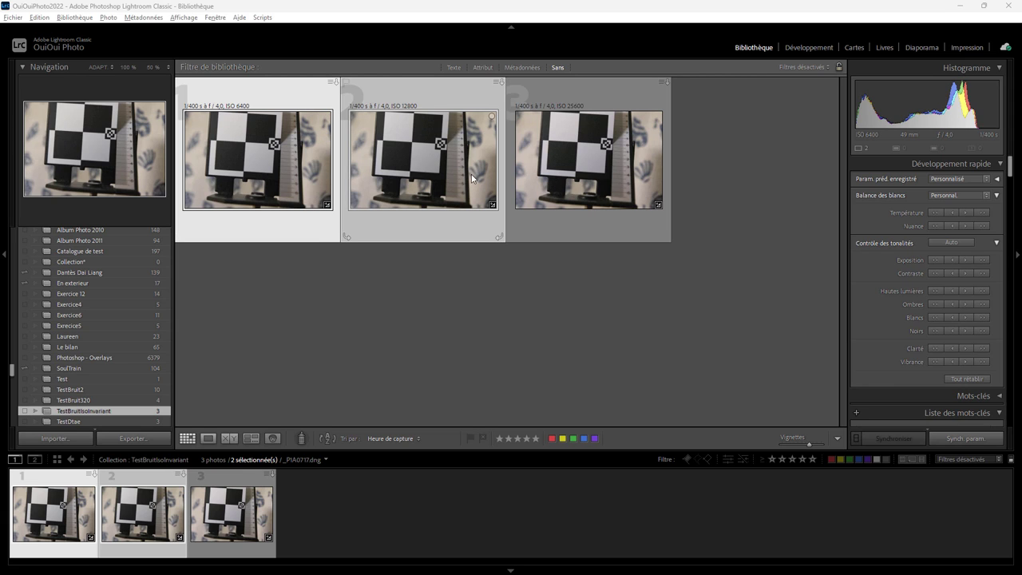
left_click(809, 48)
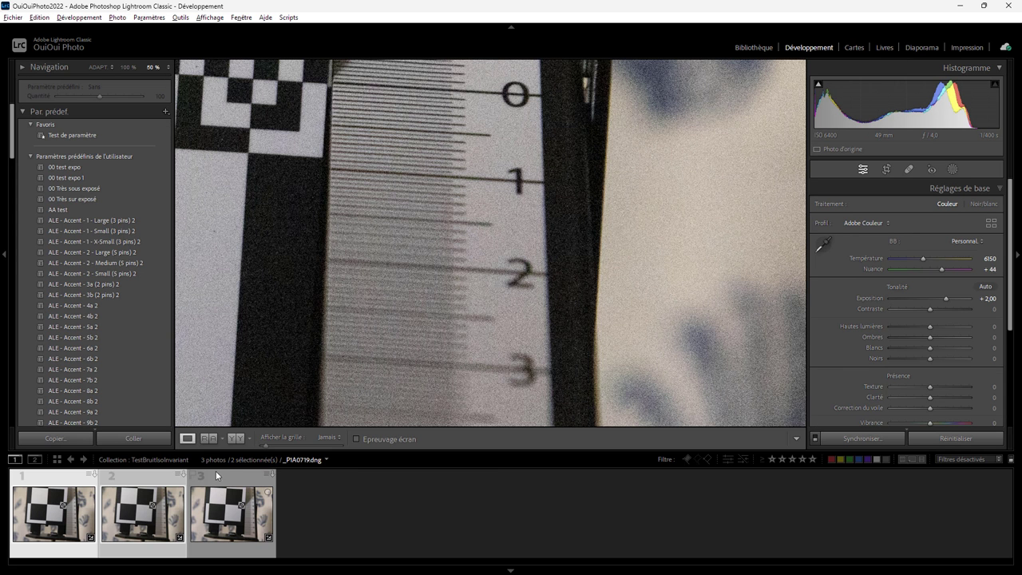
left_click(221, 484)
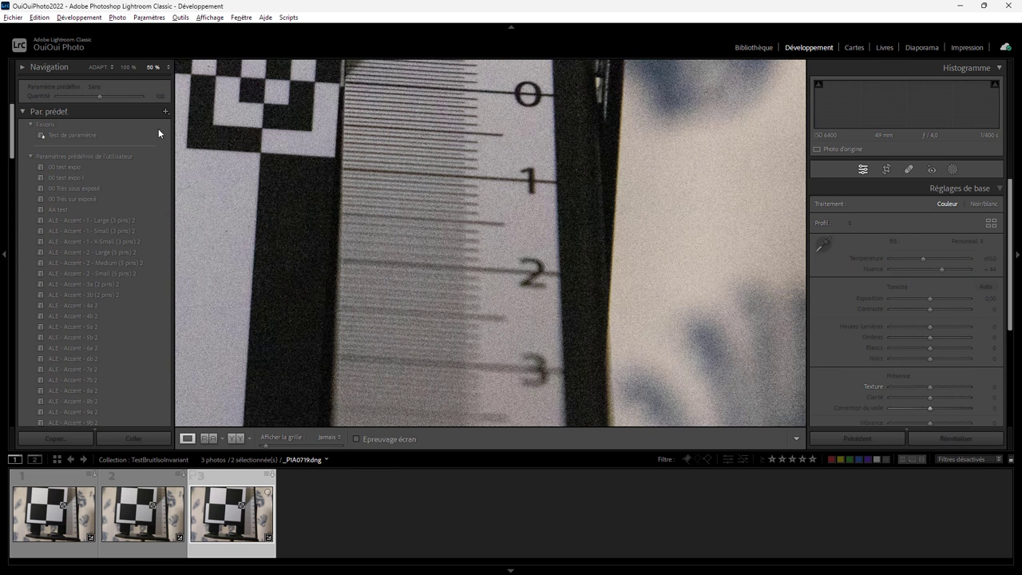
left_click(95, 64)
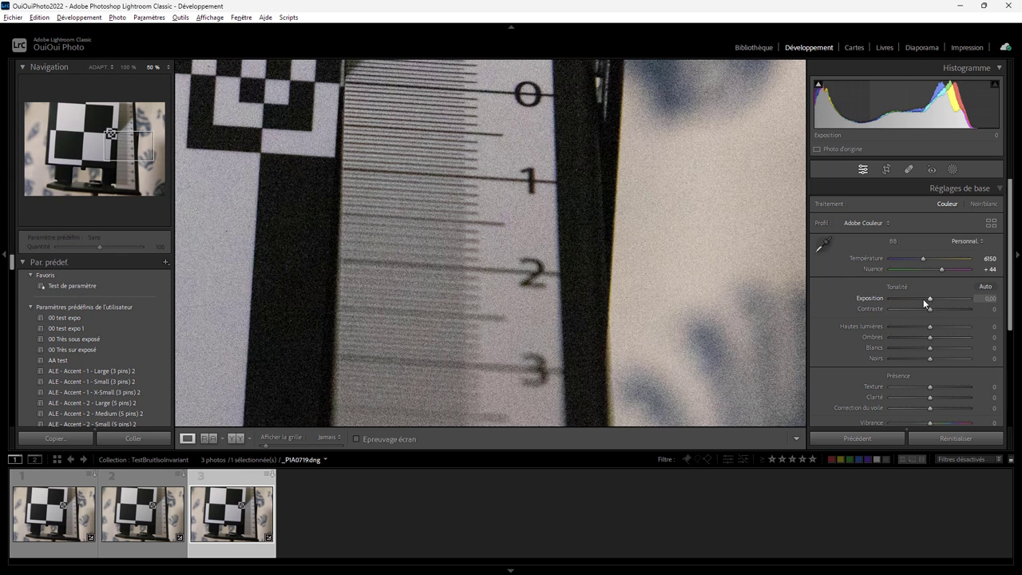
left_click(99, 67)
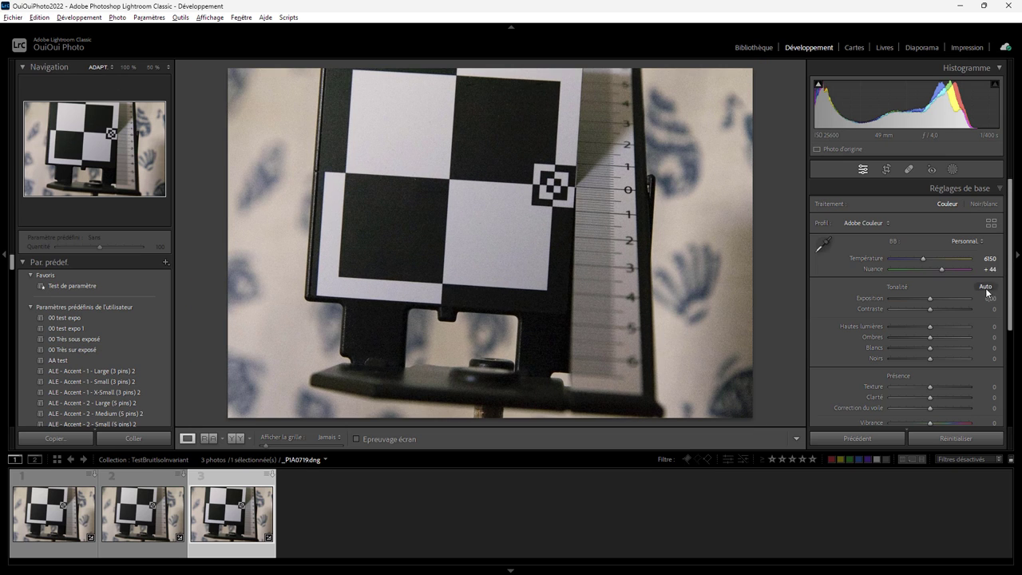
left_click(156, 479)
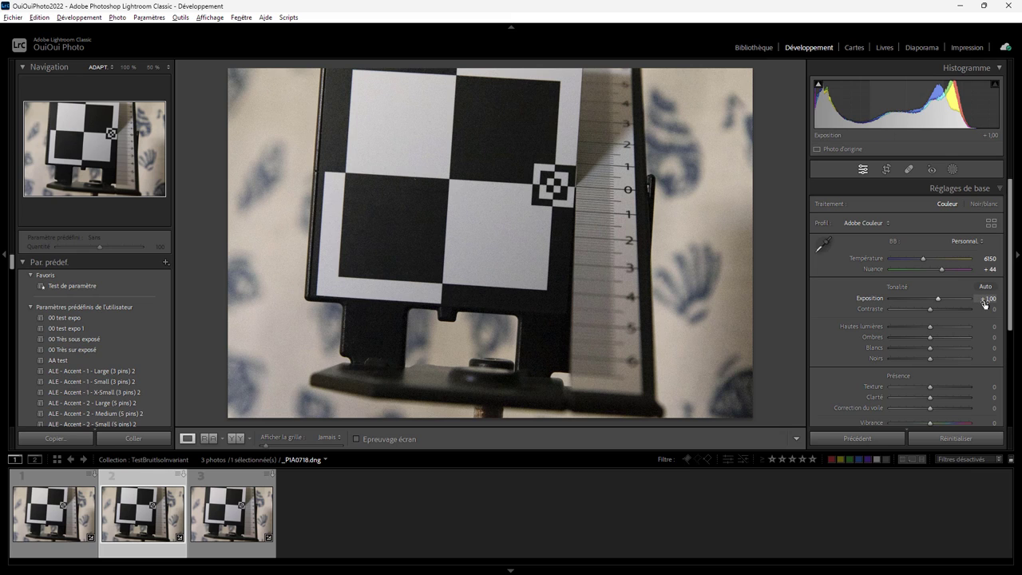
left_click(72, 476)
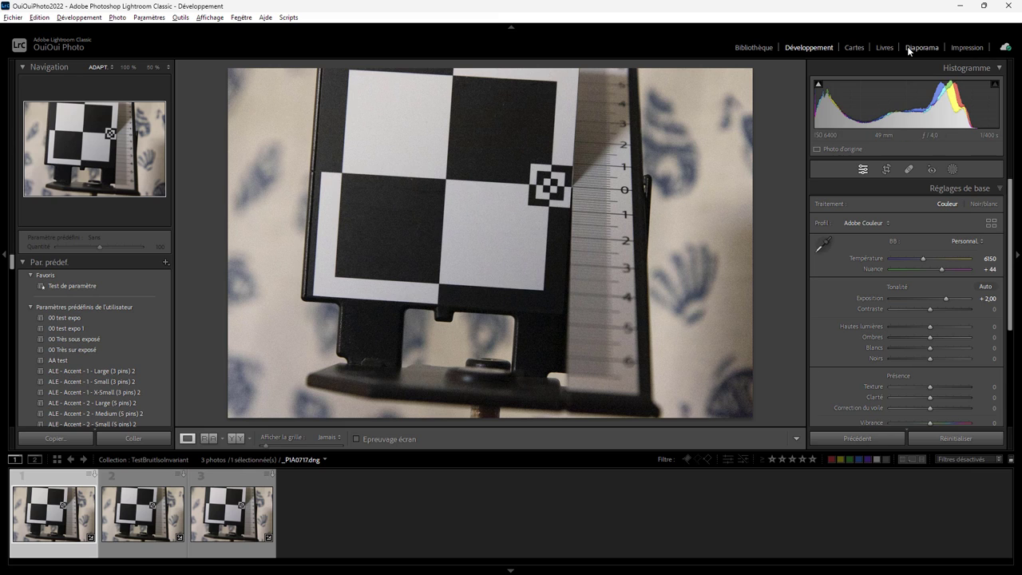
left_click(757, 48)
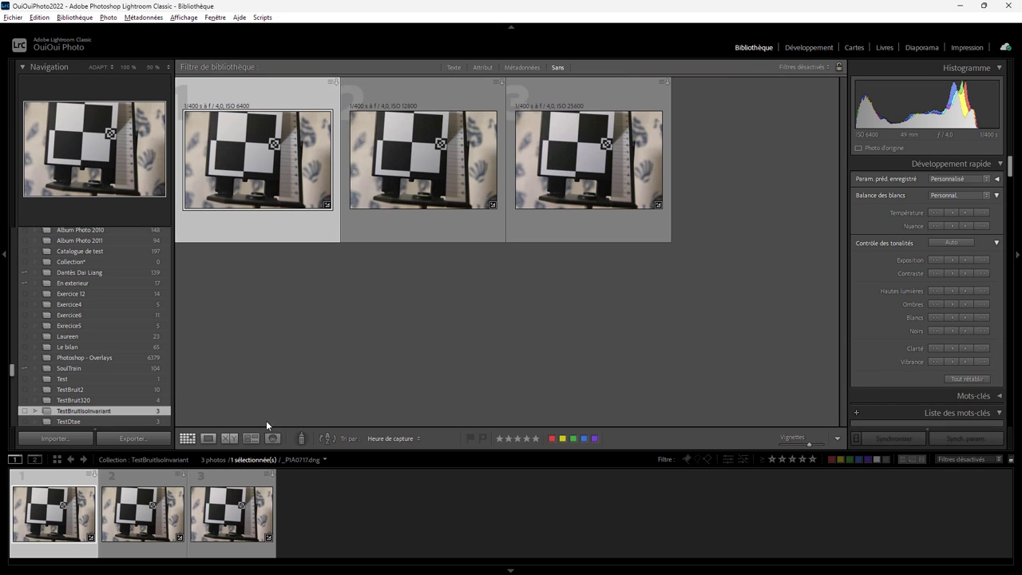
left_click(159, 480, "ctrl")
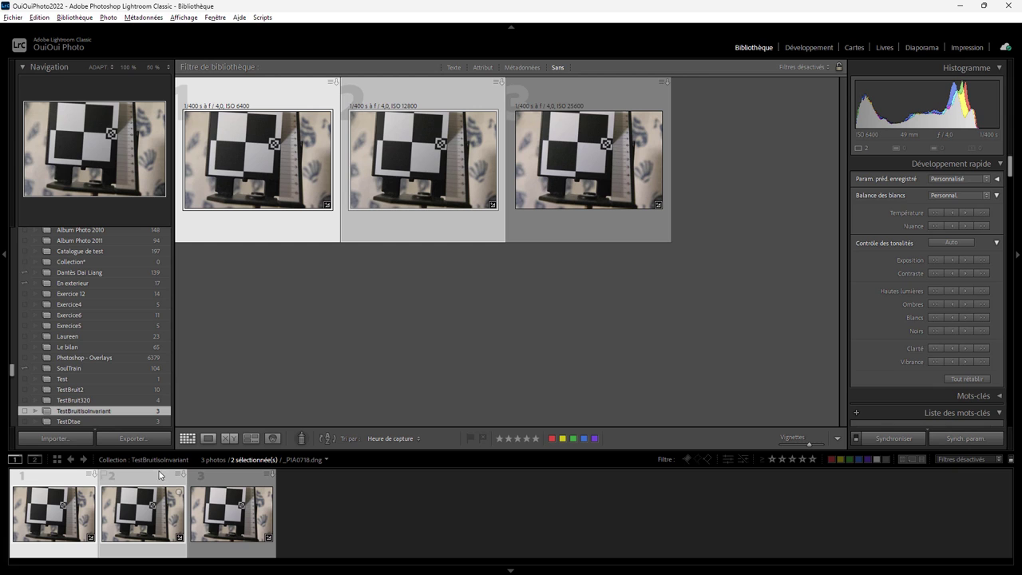
Step: Show the ISO 6400 and ISO 12800 shots side by side at 100%
left_click(230, 439)
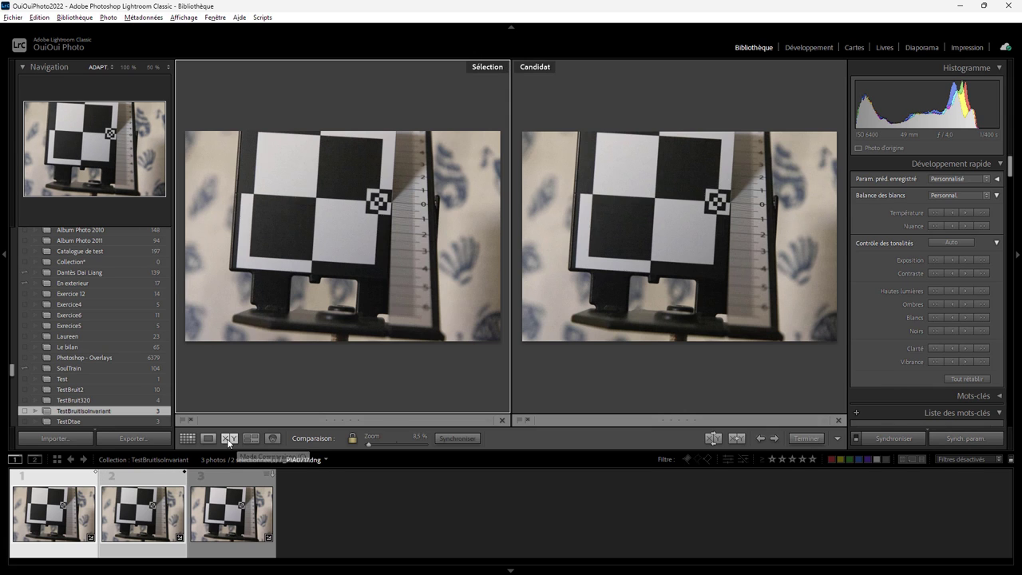
left_click(126, 68)
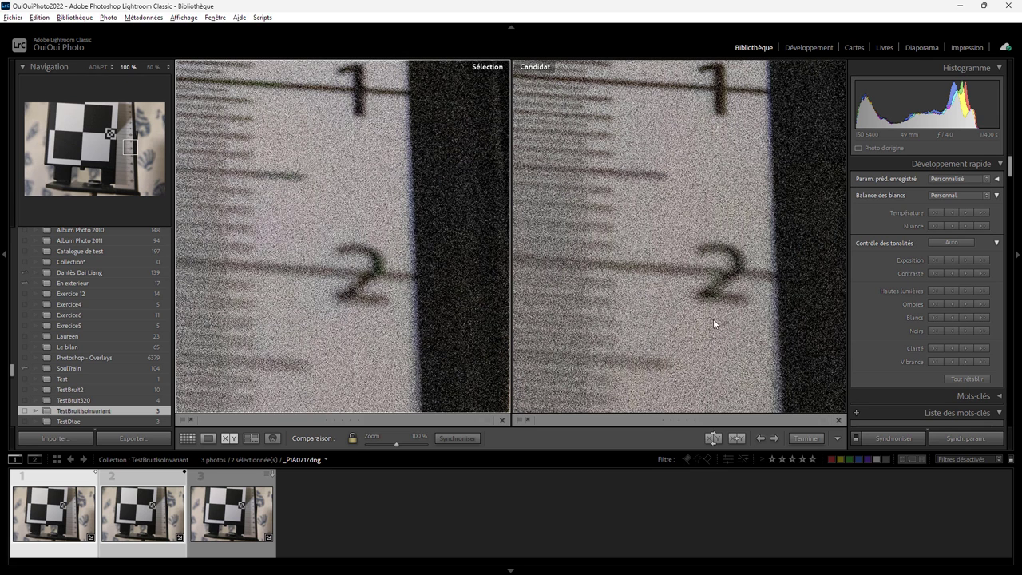
left_click_drag(340, 167, 402, 300)
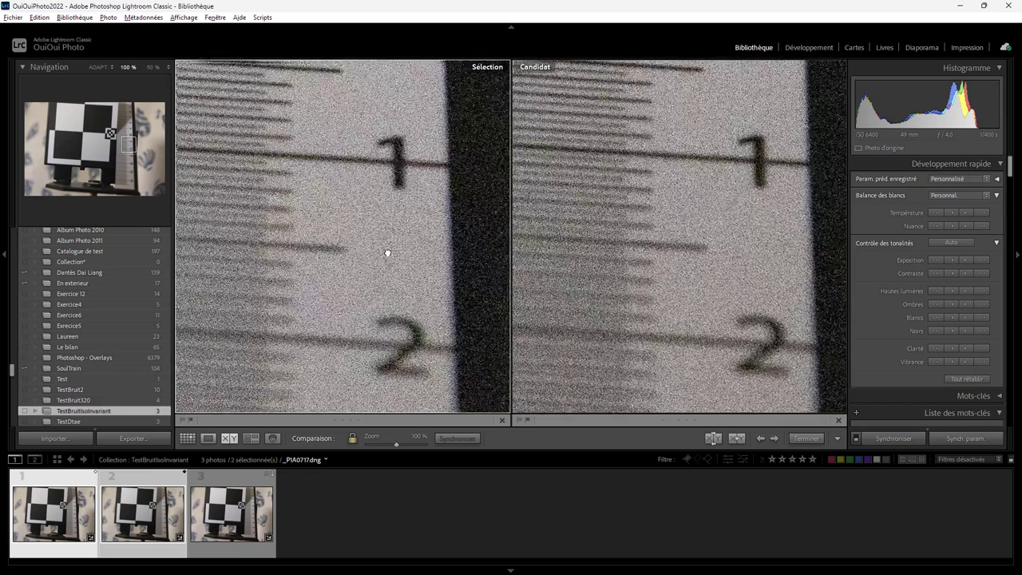
Step: Pan both views up the ruler through marks 0, 1 and 2, centring the black bar and stand
left_click_drag(376, 162, 322, 180)
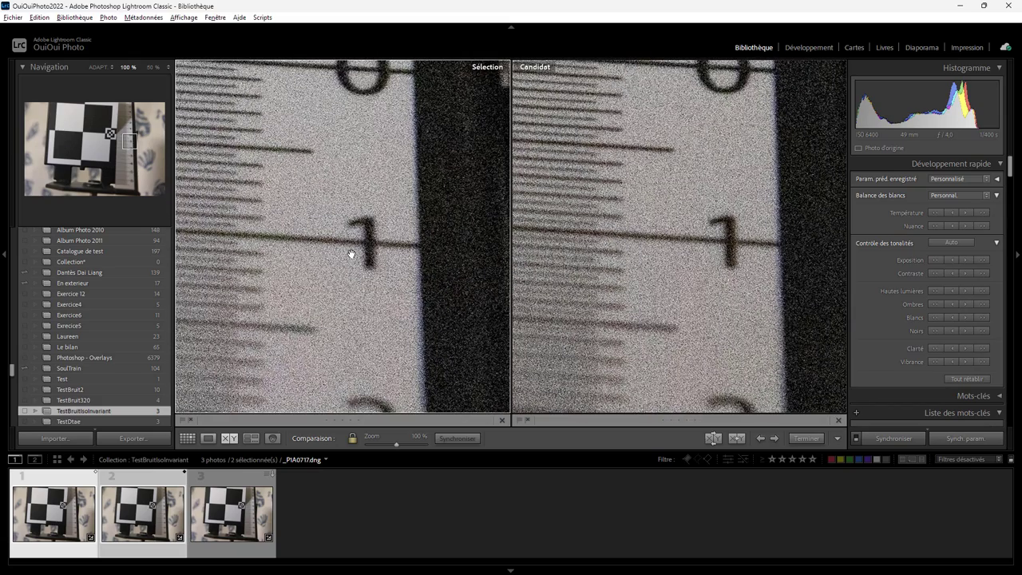
left_click_drag(366, 173, 397, 301)
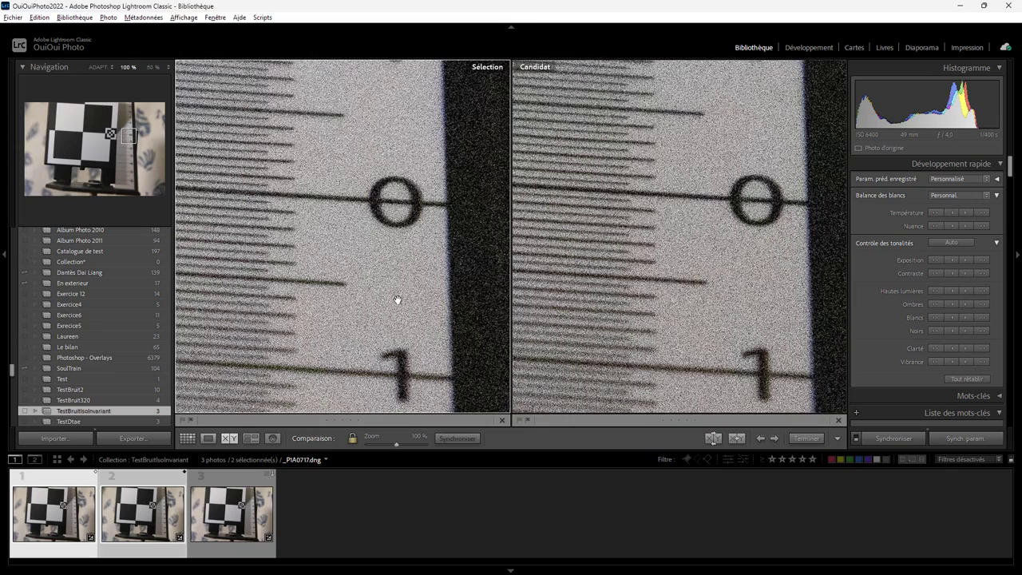
left_click_drag(400, 198, 365, 294)
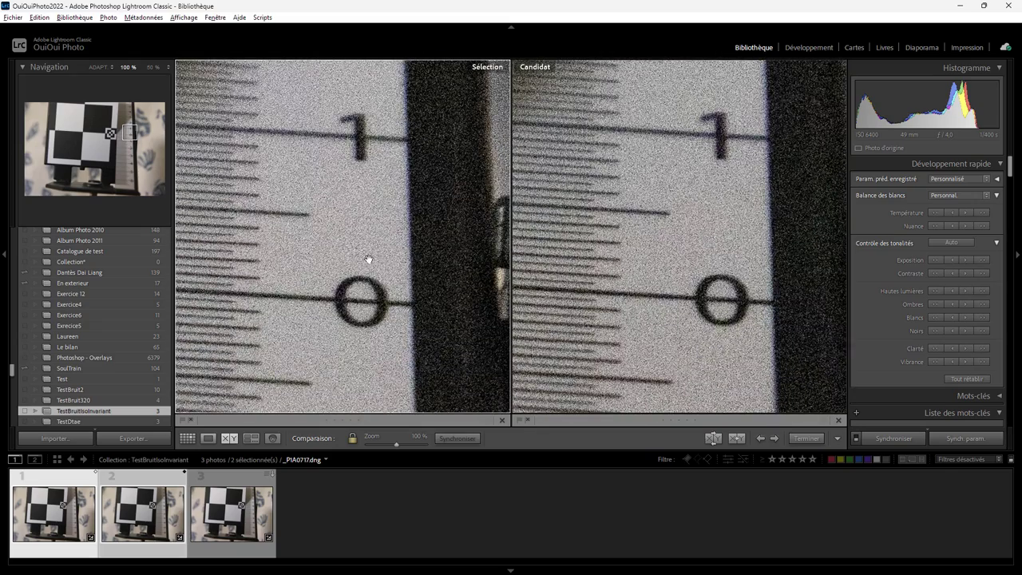
left_click_drag(365, 200, 384, 278)
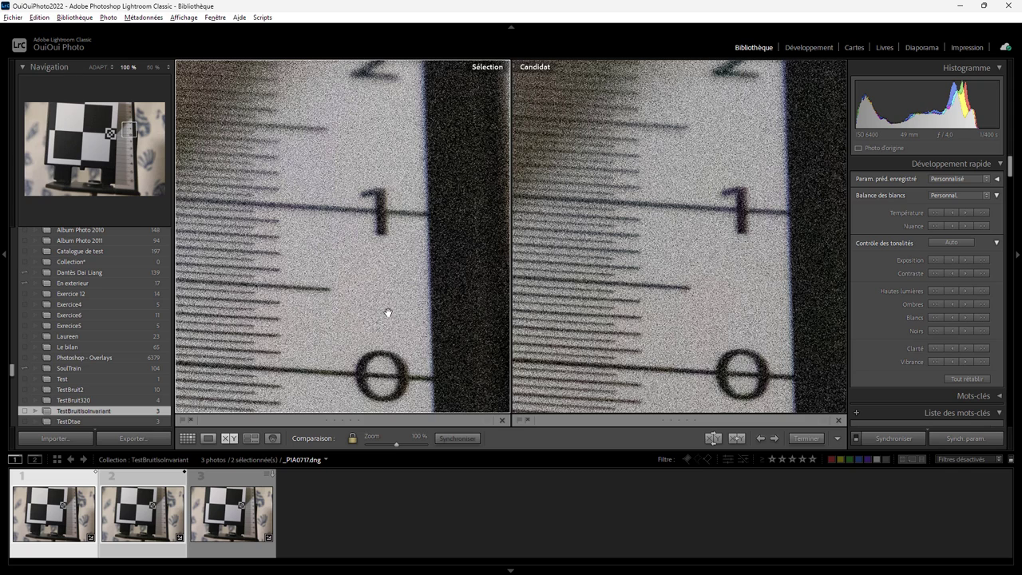
left_click_drag(371, 198, 380, 249)
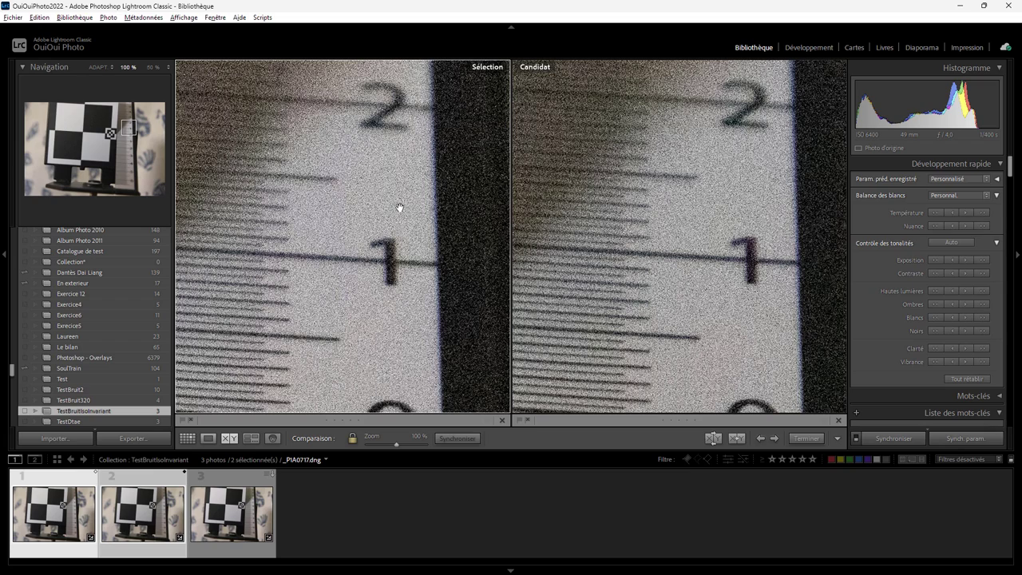
left_click_drag(445, 258, 336, 250)
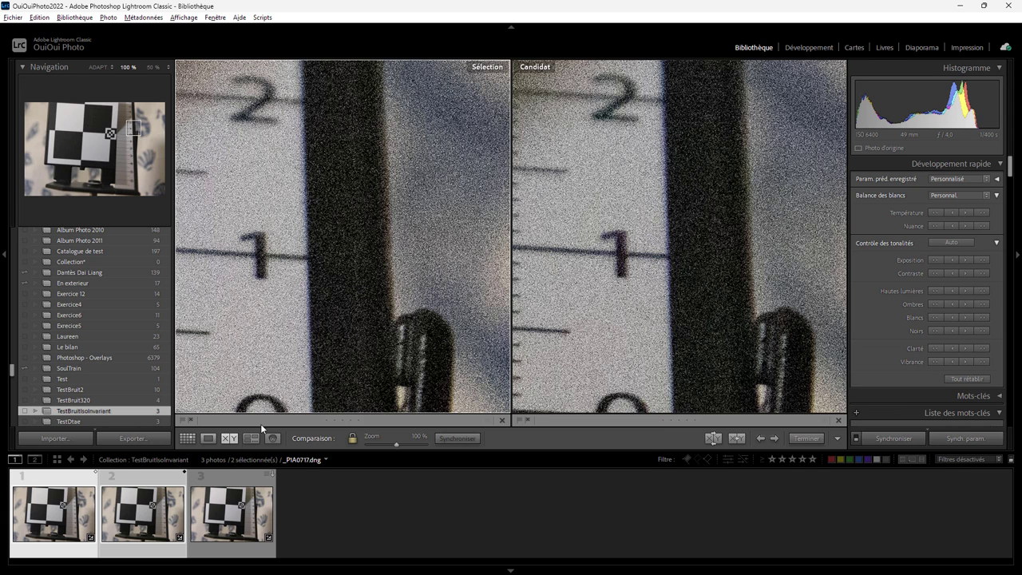
Step: Pair the ISO 12800 shot with the ISO 25600 shot, framed on a checker-square edge
left_click(156, 482)
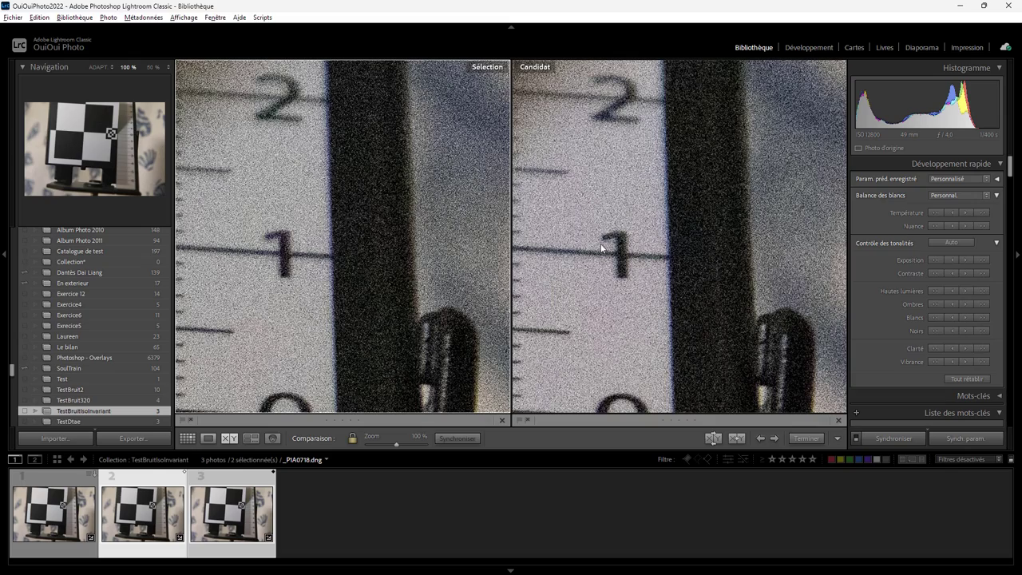
key("Right")
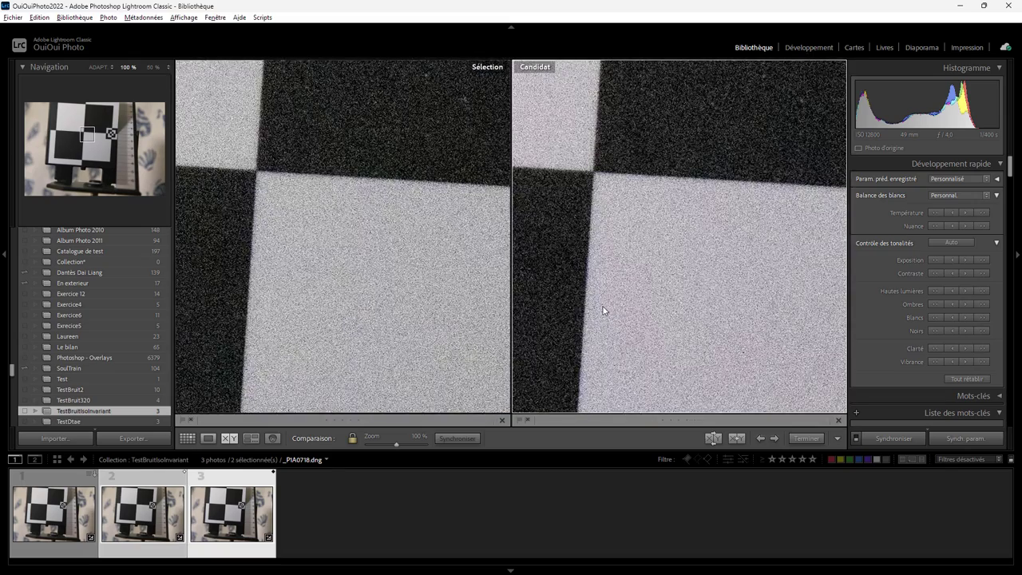
left_click_drag(529, 315, 602, 162)
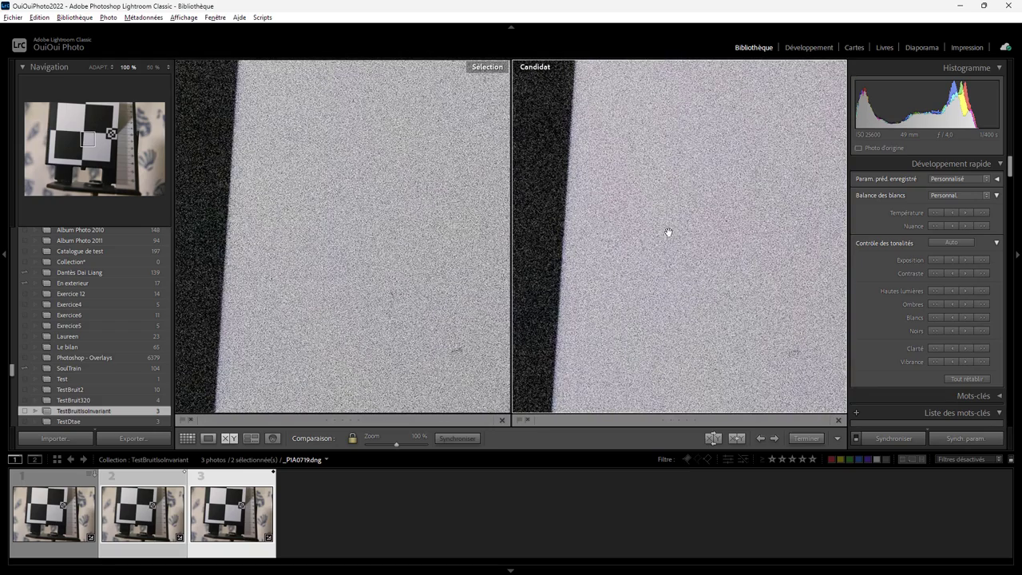
Step: Pan both views across the dark and light checker squares, then reactivate the first shot
left_click_drag(666, 228, 698, 151)
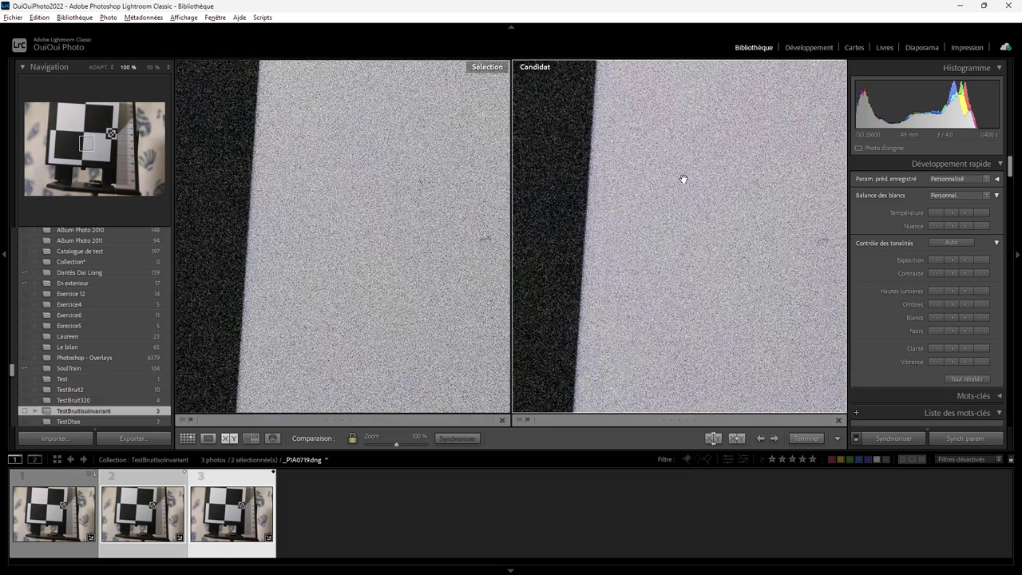
left_click_drag(527, 285, 746, 282)
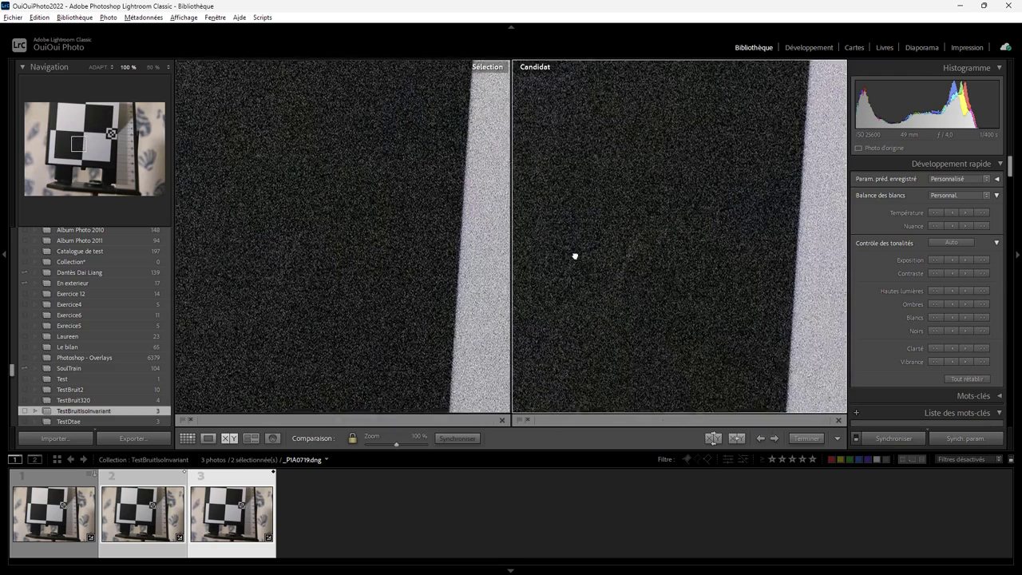
left_click_drag(575, 255, 534, 258)
left_click_drag(665, 257, 472, 276)
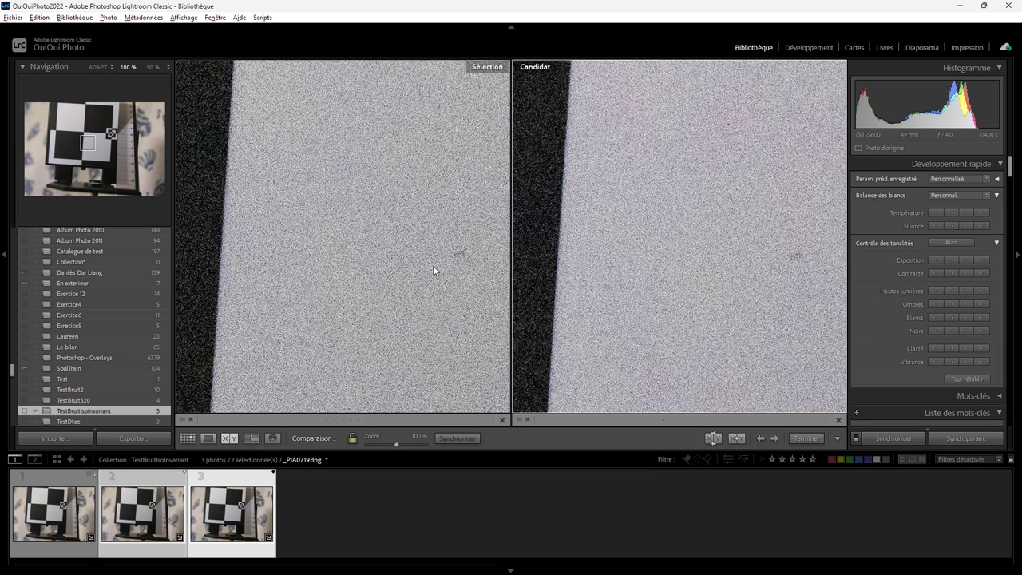
left_click(65, 485)
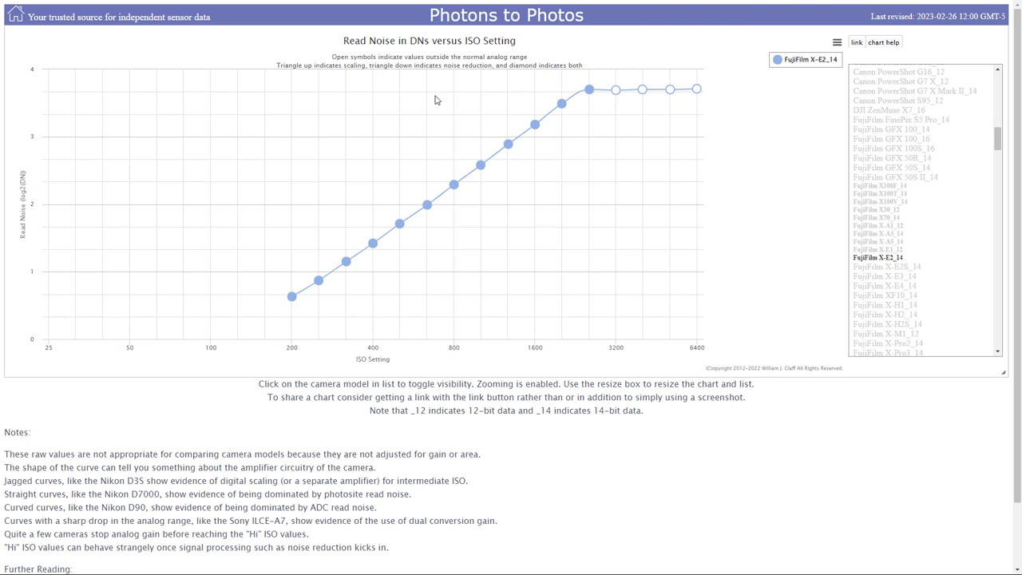
Step: Return to the Photons to Photos index and open the Input-referred Read Noise chart
left_click(16, 15)
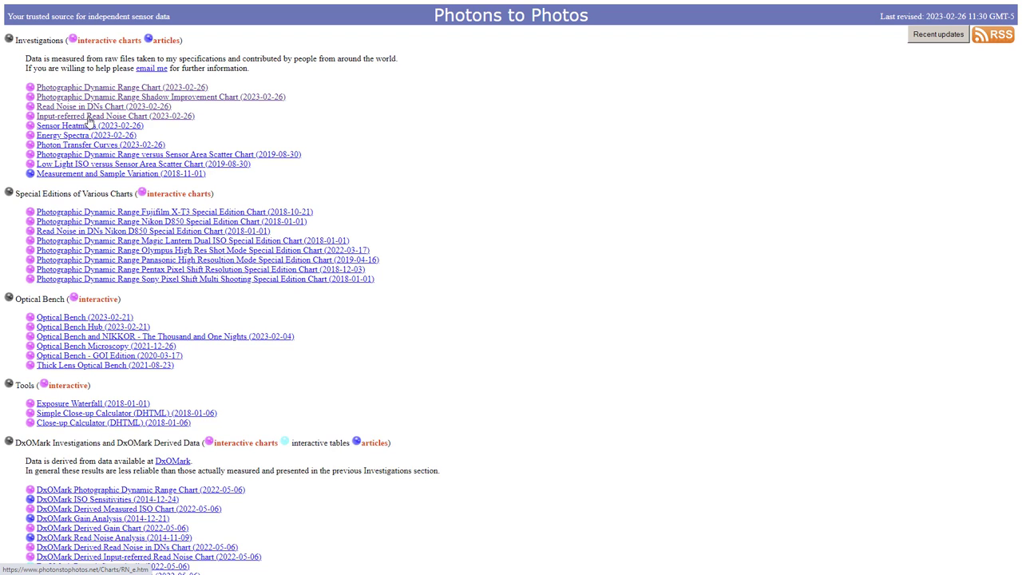
left_click(89, 120)
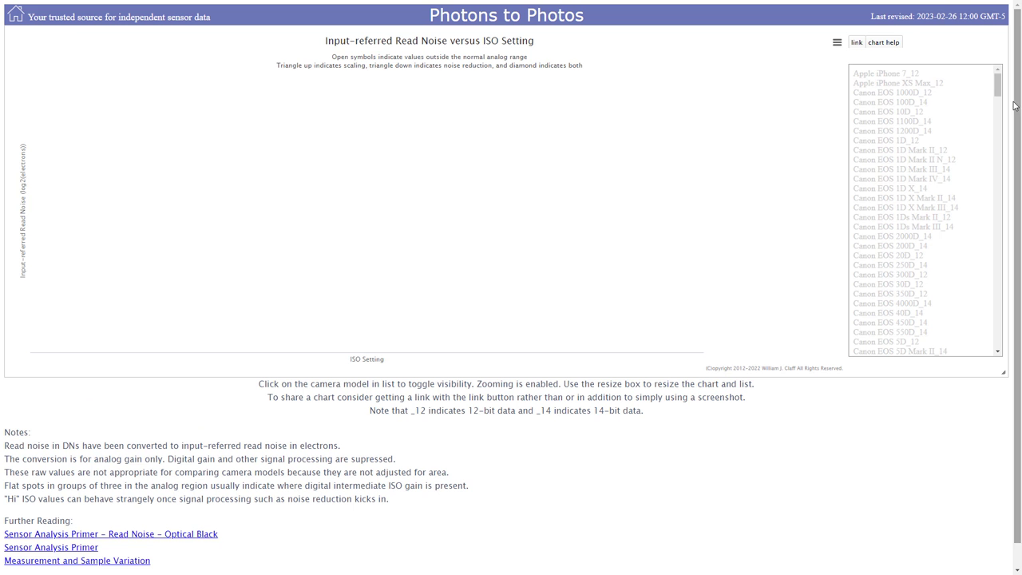
left_click_drag(998, 90, 997, 128)
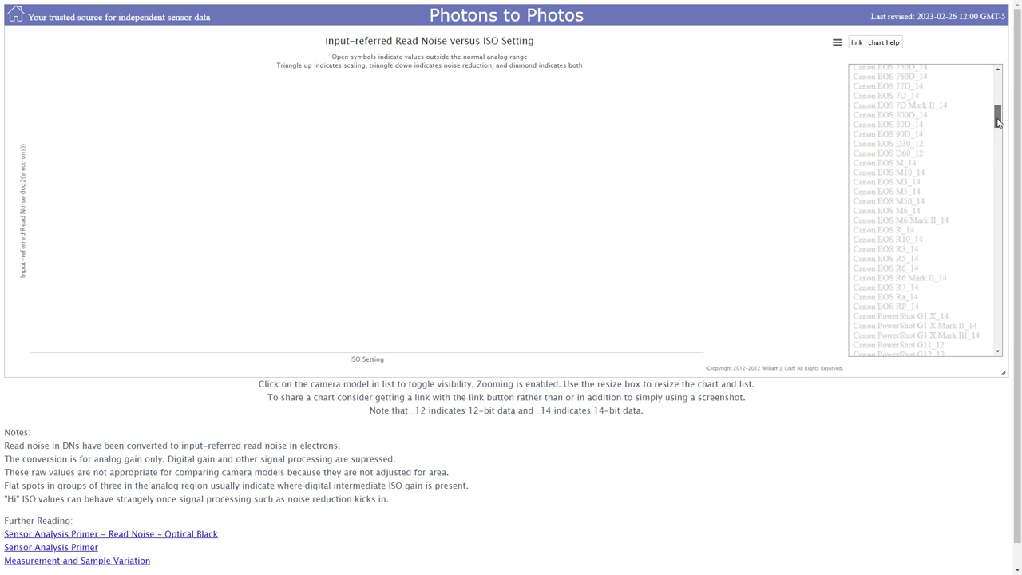
left_click(899, 220)
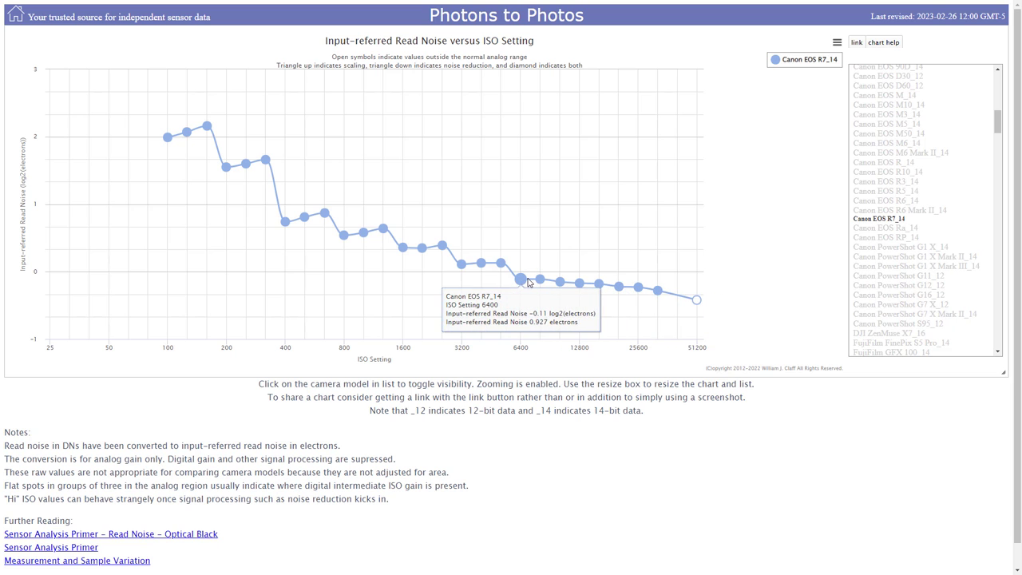
left_click(875, 220)
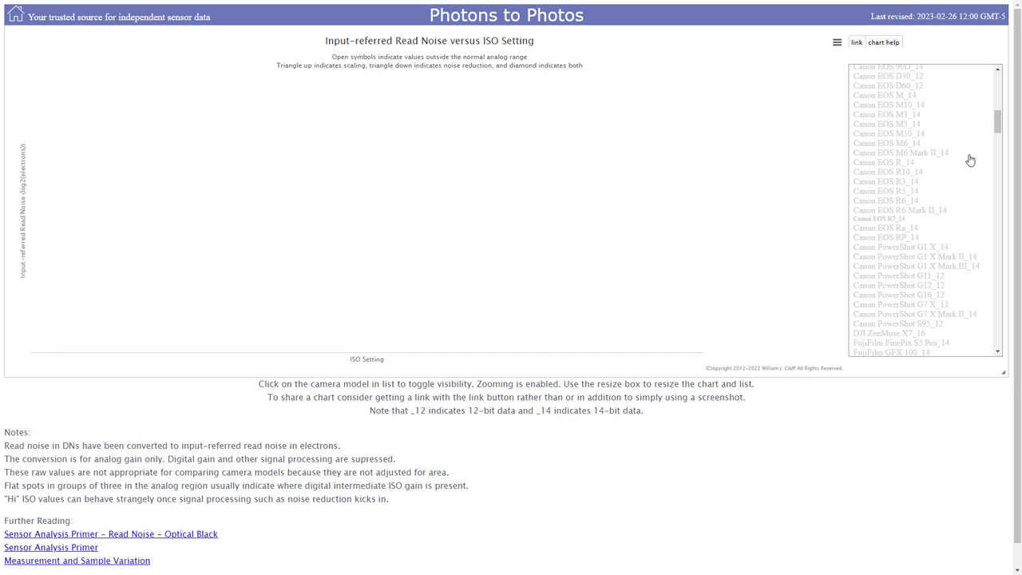
Step: Scroll the camera list to the Nikon models and plot the Nikon Z 9_14 curve
left_click_drag(999, 125, 981, 247)
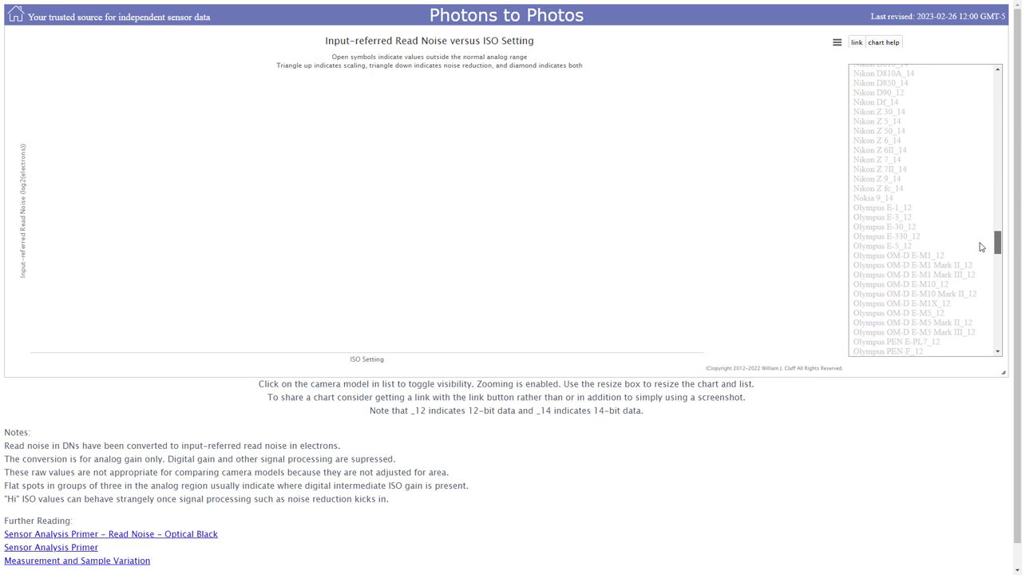
left_click(876, 179)
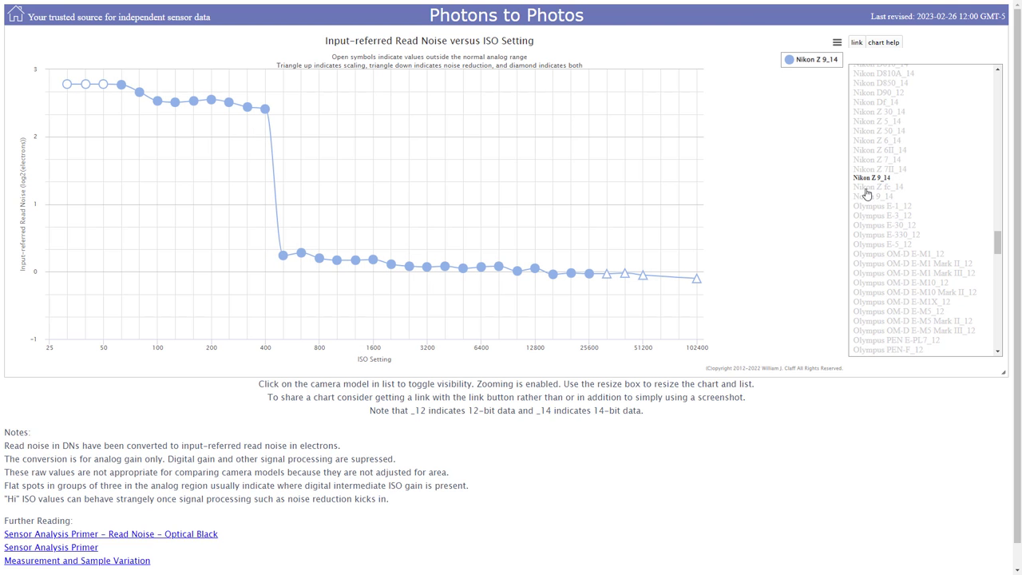